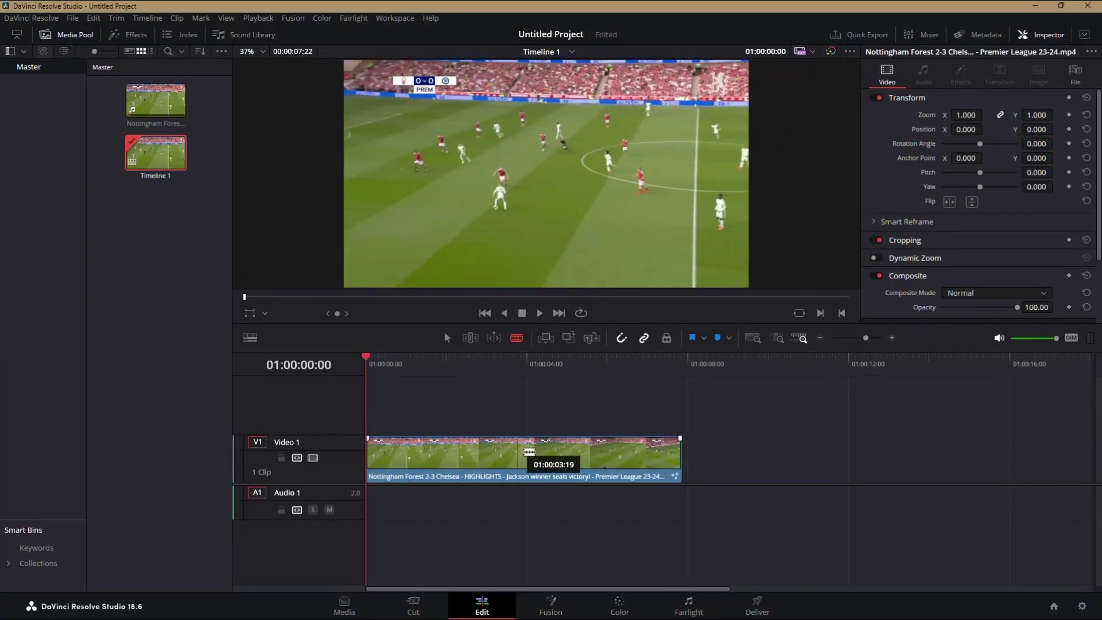
Step: Insert a Tracker node from the Select Tool search between the clip's input and output
left_click(553, 602)
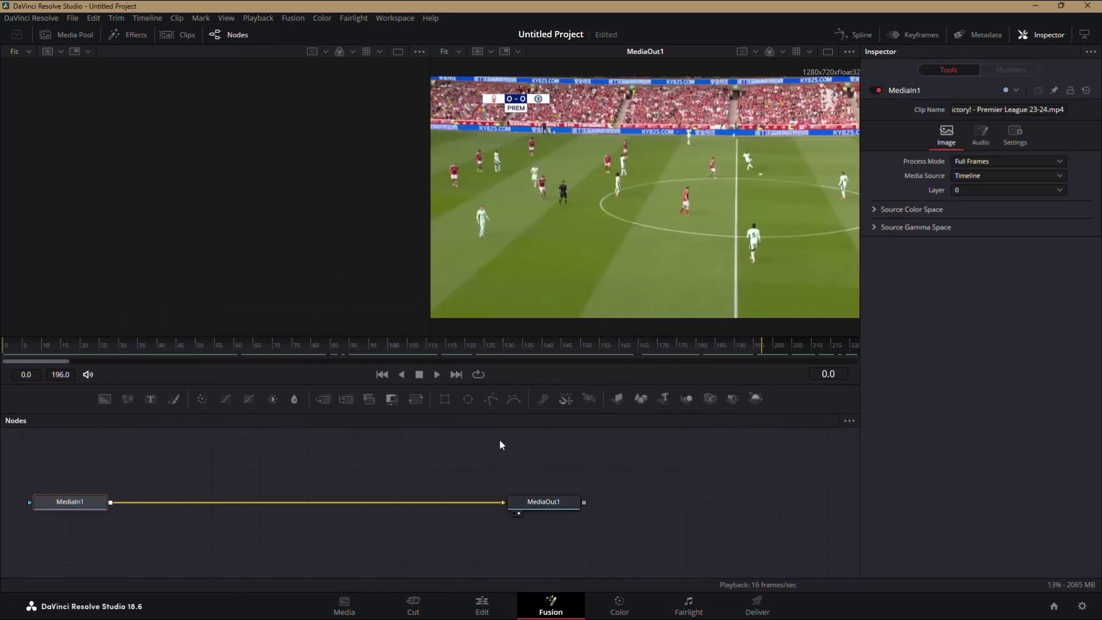
key("shift+space")
type("Tracker")
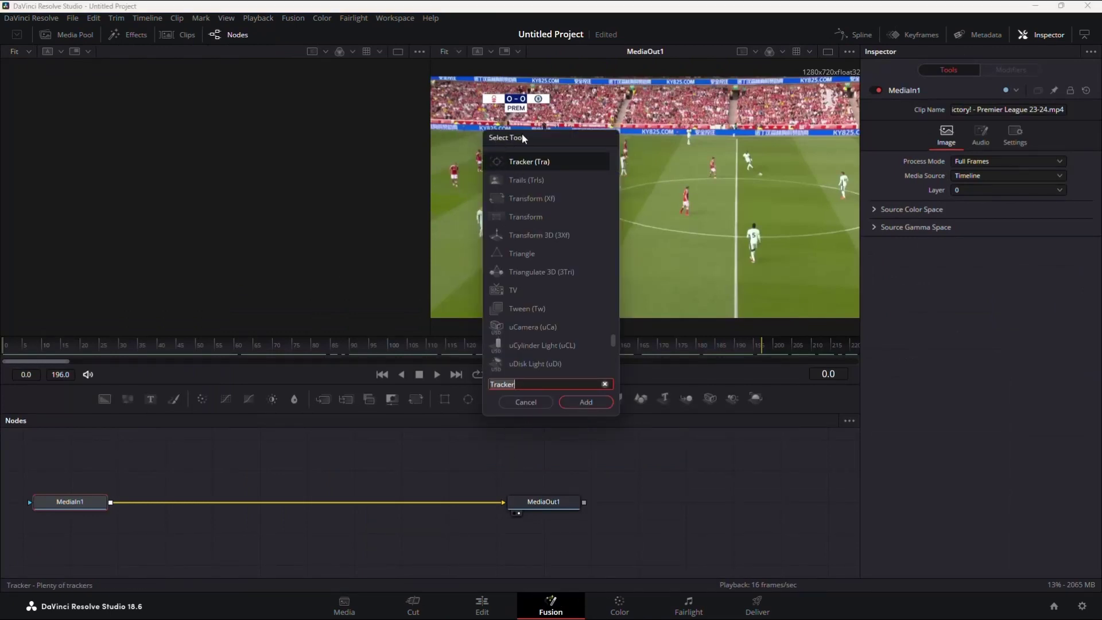
left_click_drag(495, 137, 302, 173)
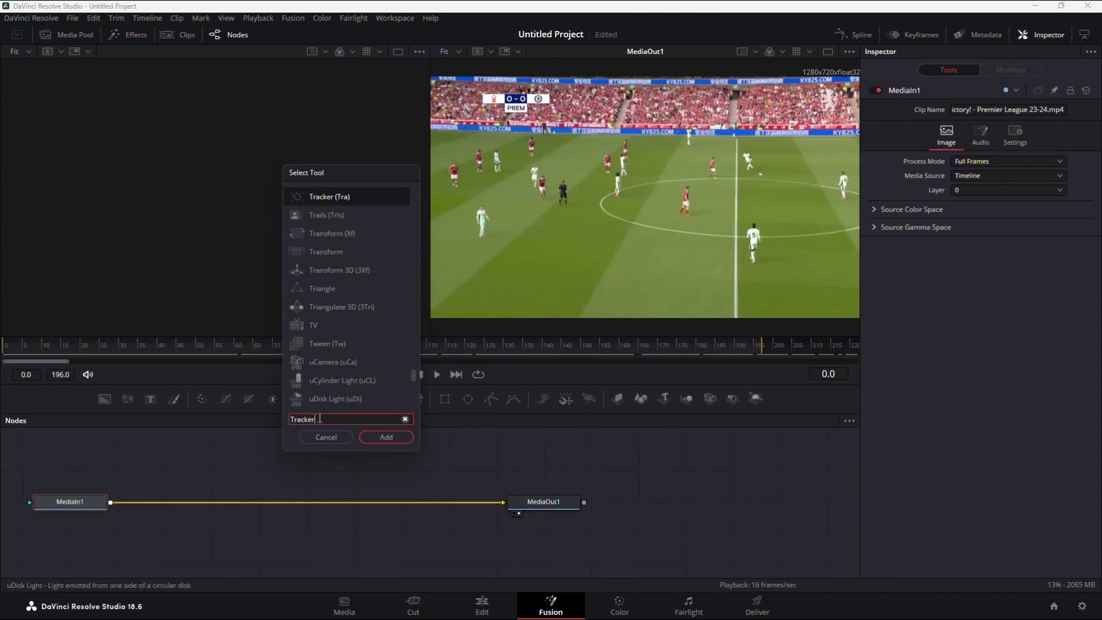
left_click(387, 437)
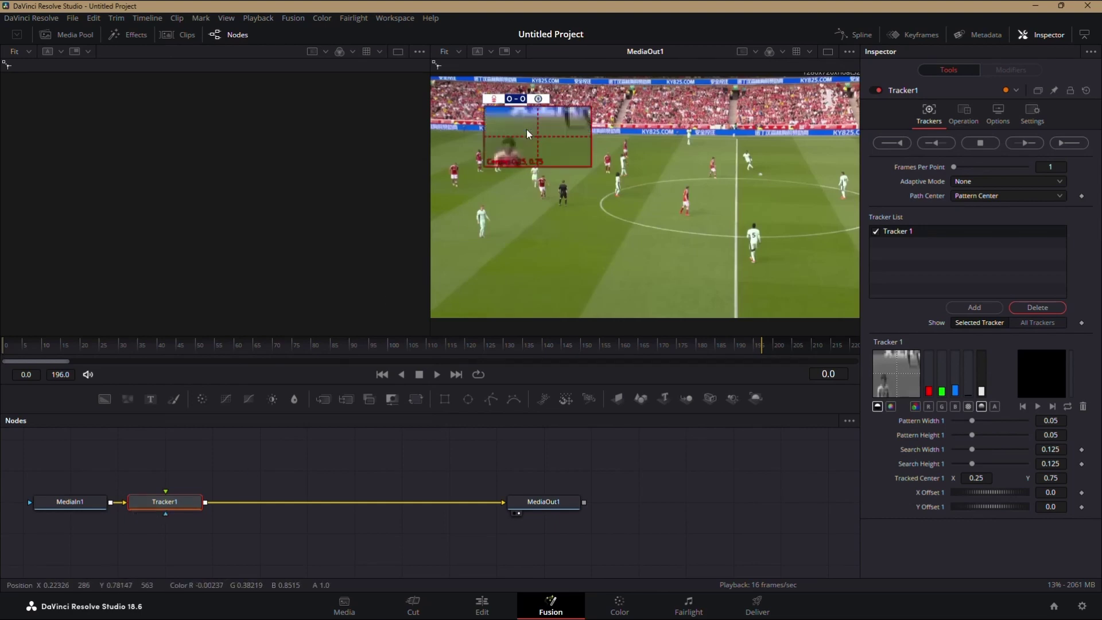
Step: Move the Tracker 1 pattern box from the scoreboard onto the left white-kit player
left_click_drag(527, 129, 471, 207)
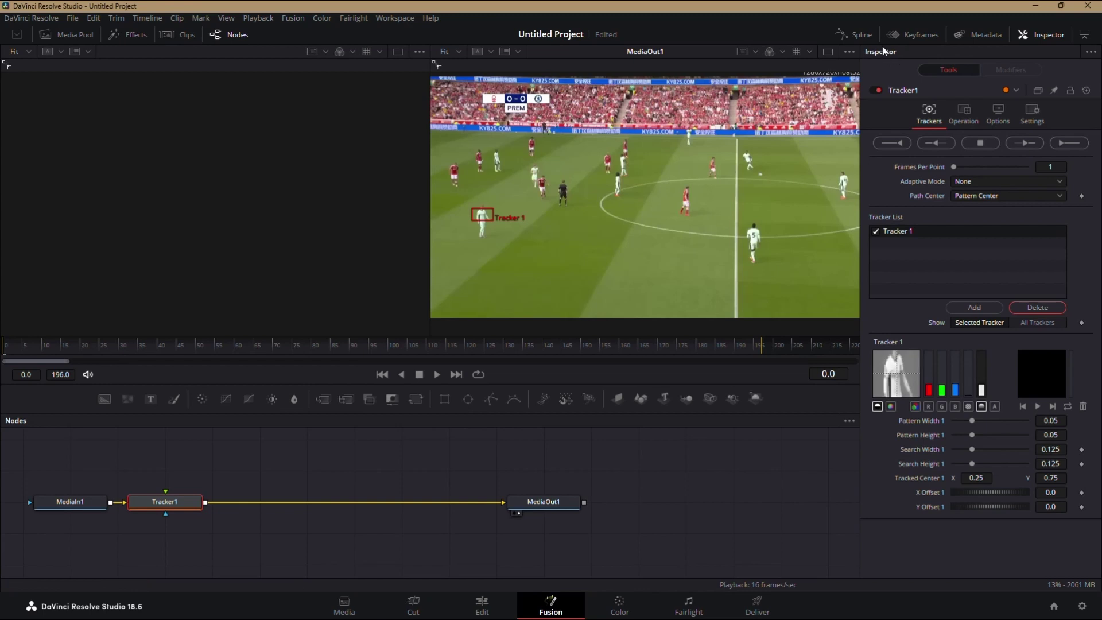
Step: Track the player forward through the clip and dismiss the Render completed notice
left_click(1030, 143)
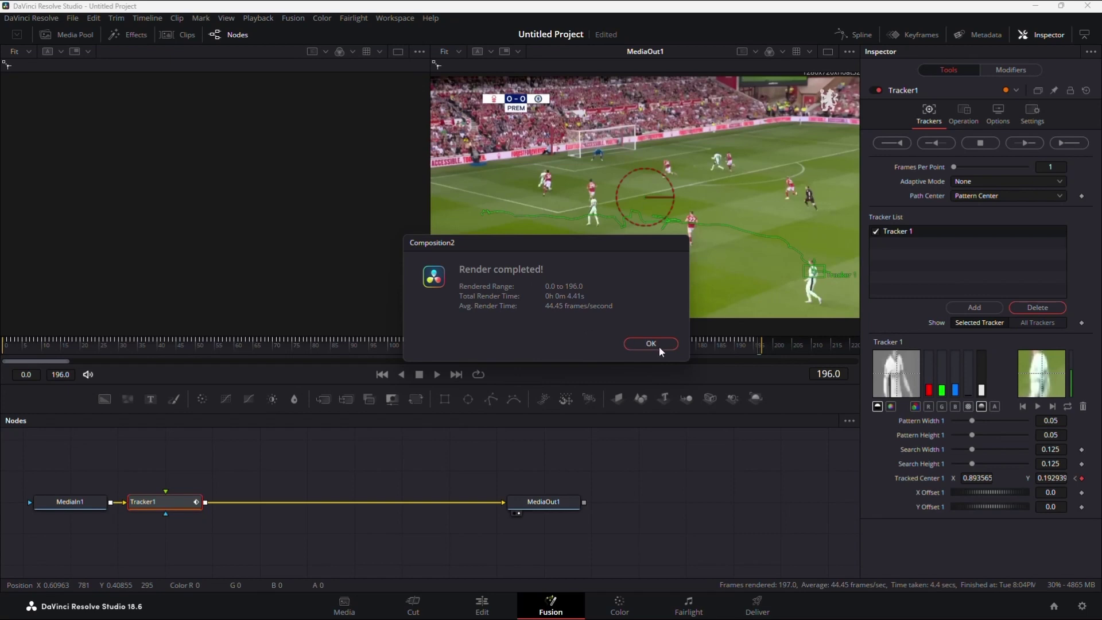
left_click(659, 345)
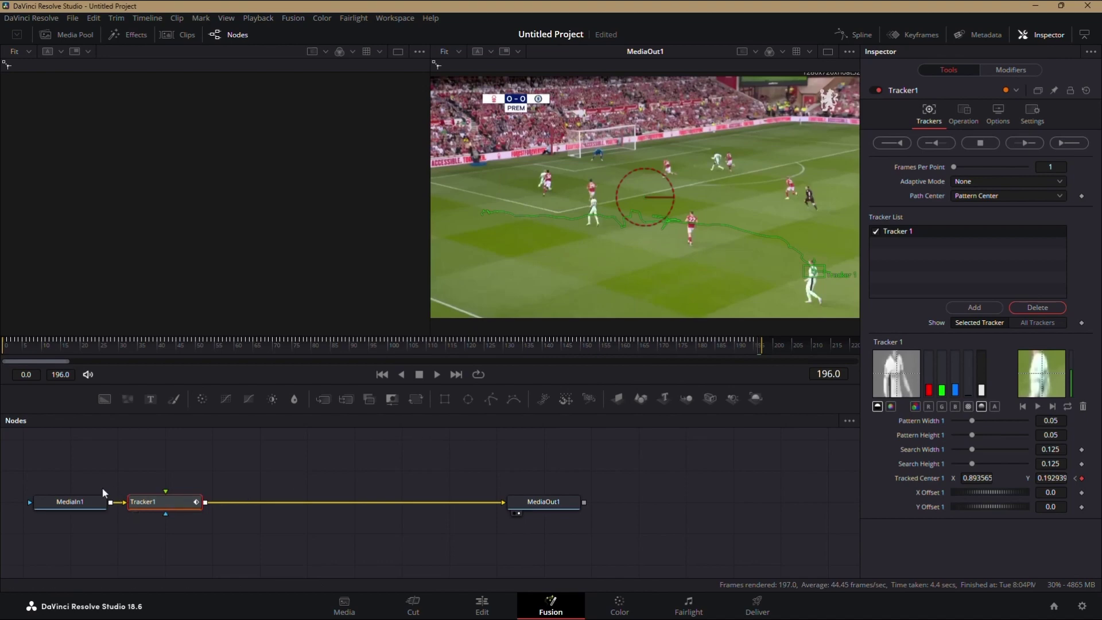
Step: Add a Background node, show it in the viewer, and set its colour to pure white
left_click_drag(105, 398, 84, 534)
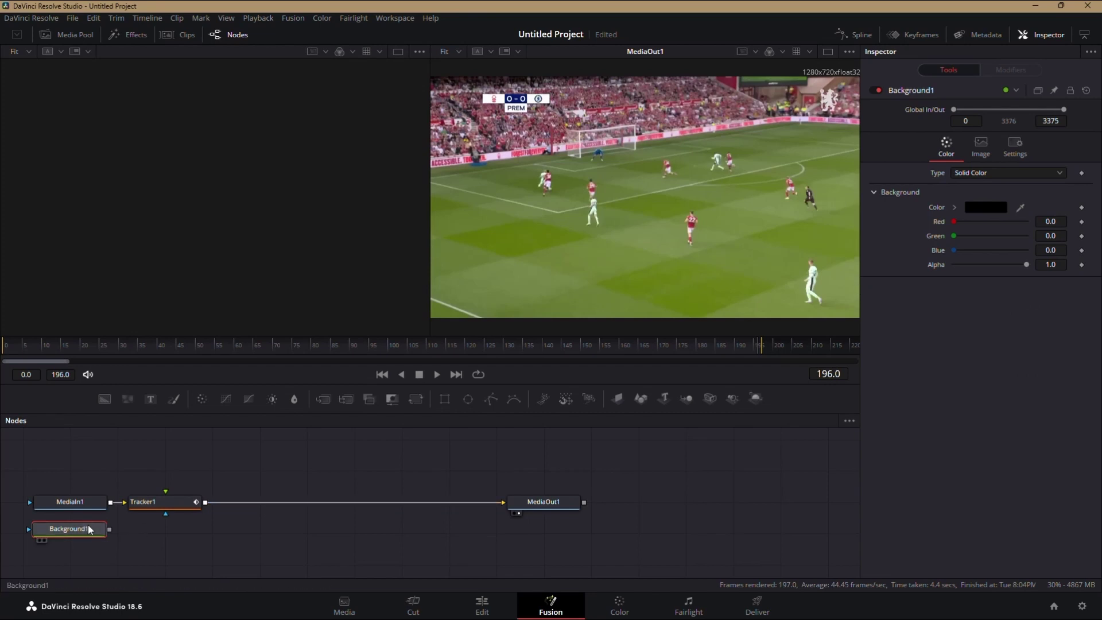
key("1")
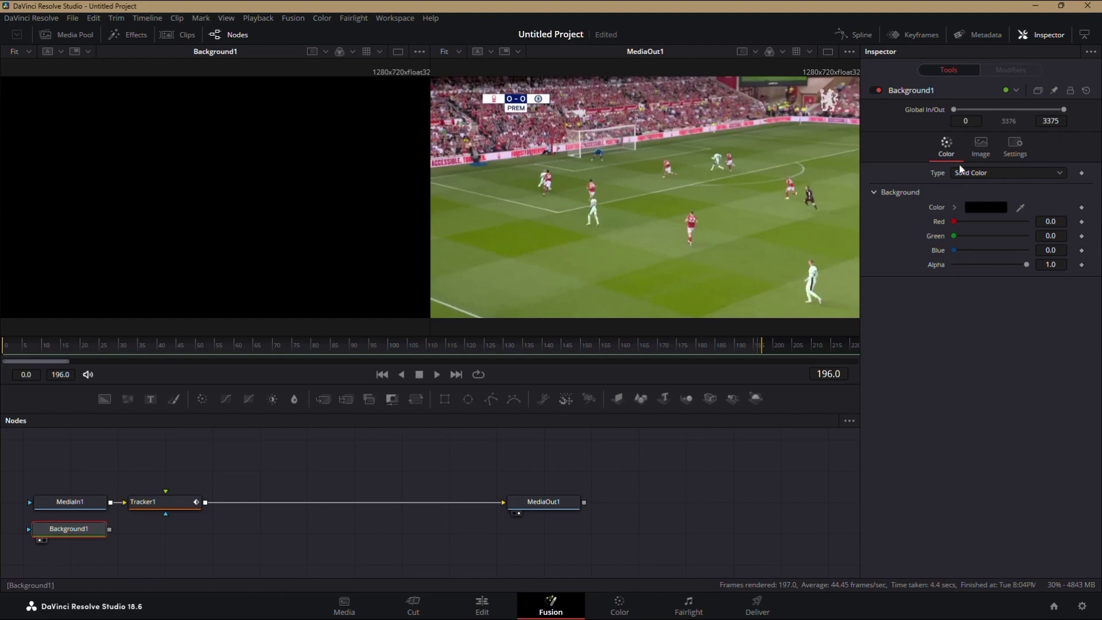
left_click(981, 206)
left_click_drag(685, 245, 684, 211)
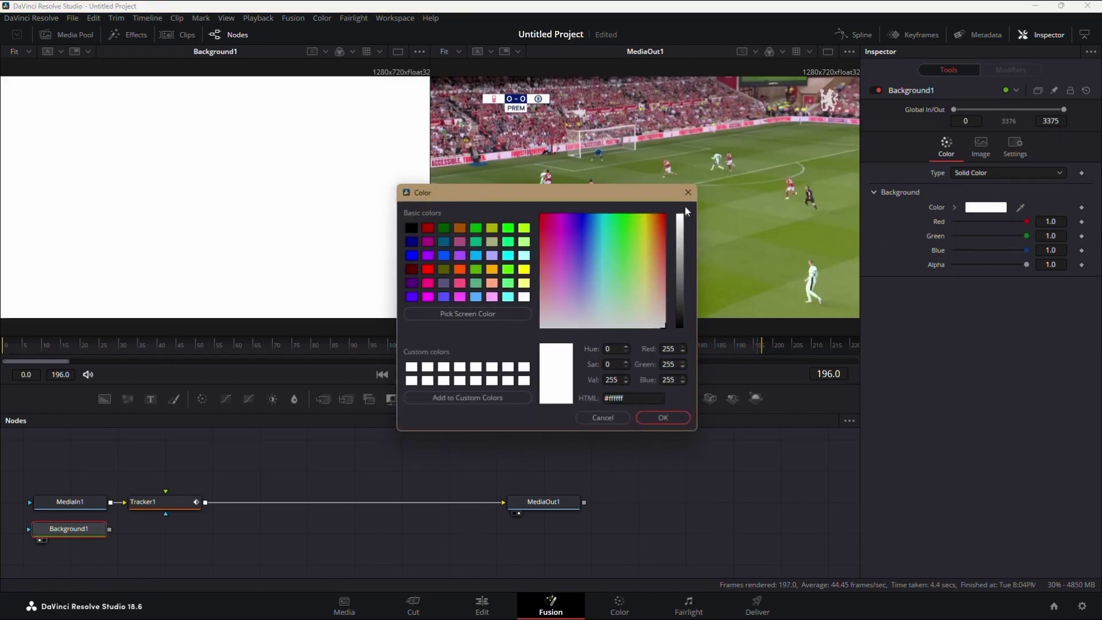
left_click(659, 422)
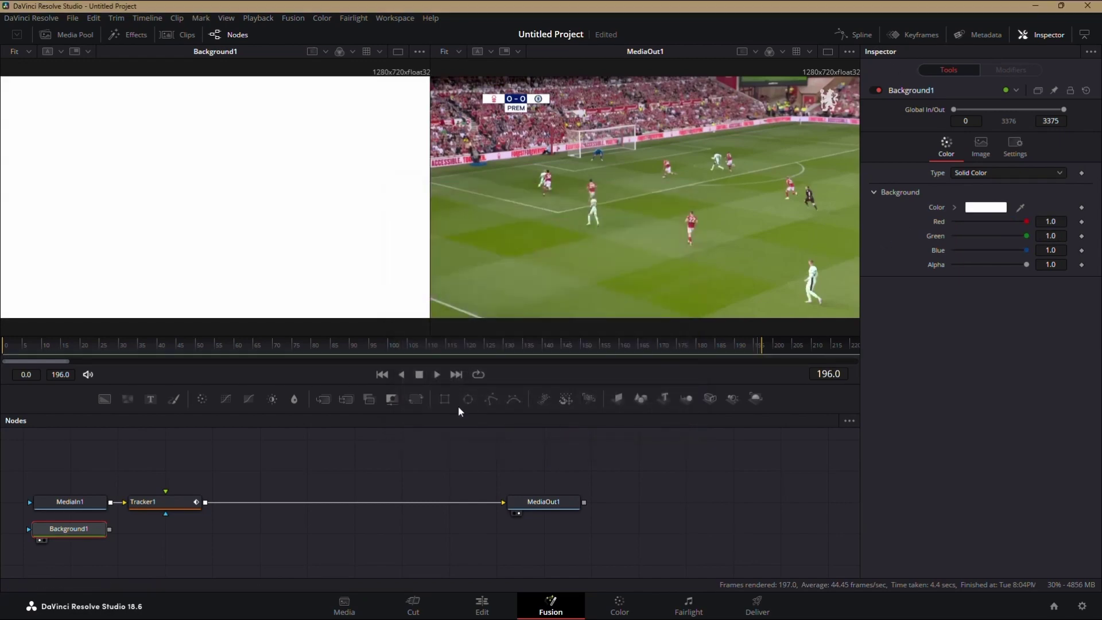
Step: Apply a Rectangle mask to Background1 with a soft edge of about 0.044
left_click(443, 399)
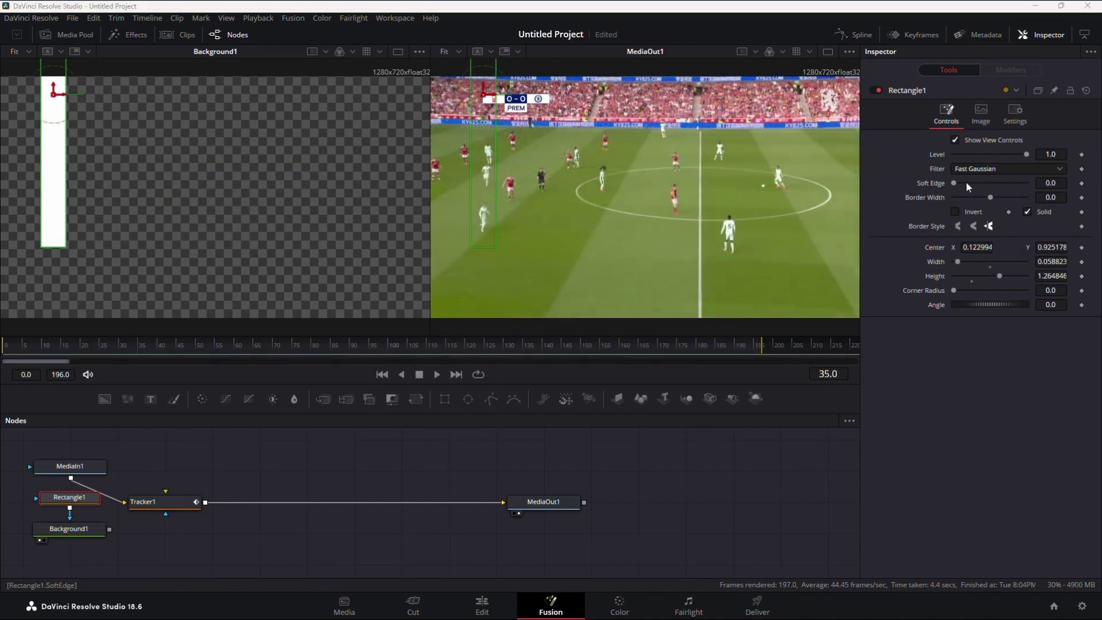
left_click_drag(953, 185, 969, 184)
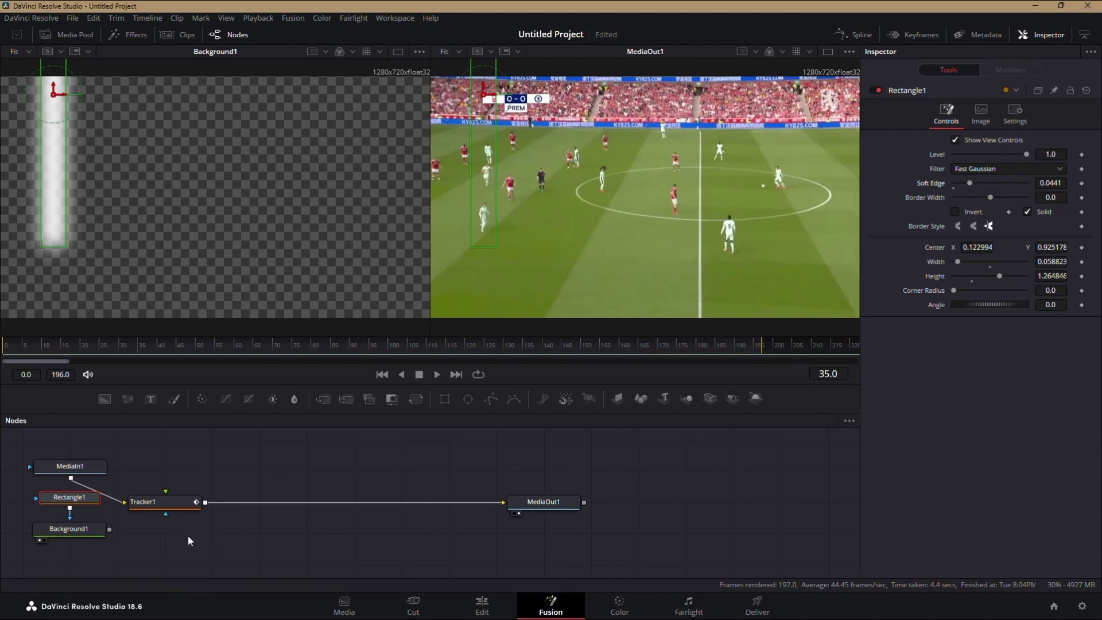
Step: Connect Background1 to Tracker1 and set the tracker operation to Match Move
left_click_drag(110, 528, 158, 509)
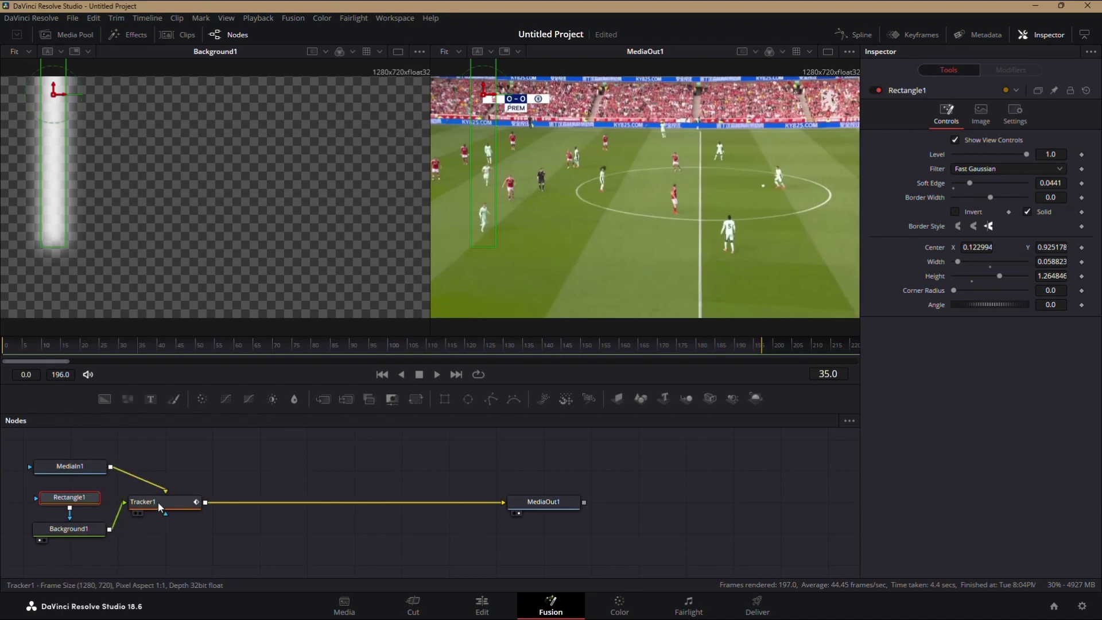
left_click(170, 510)
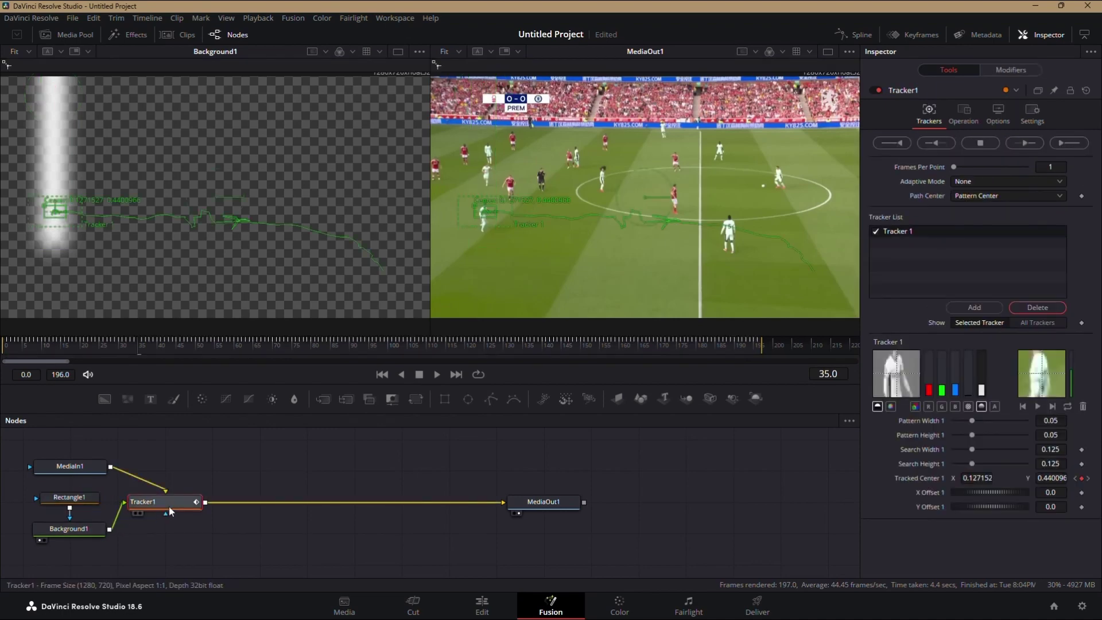
left_click(963, 115)
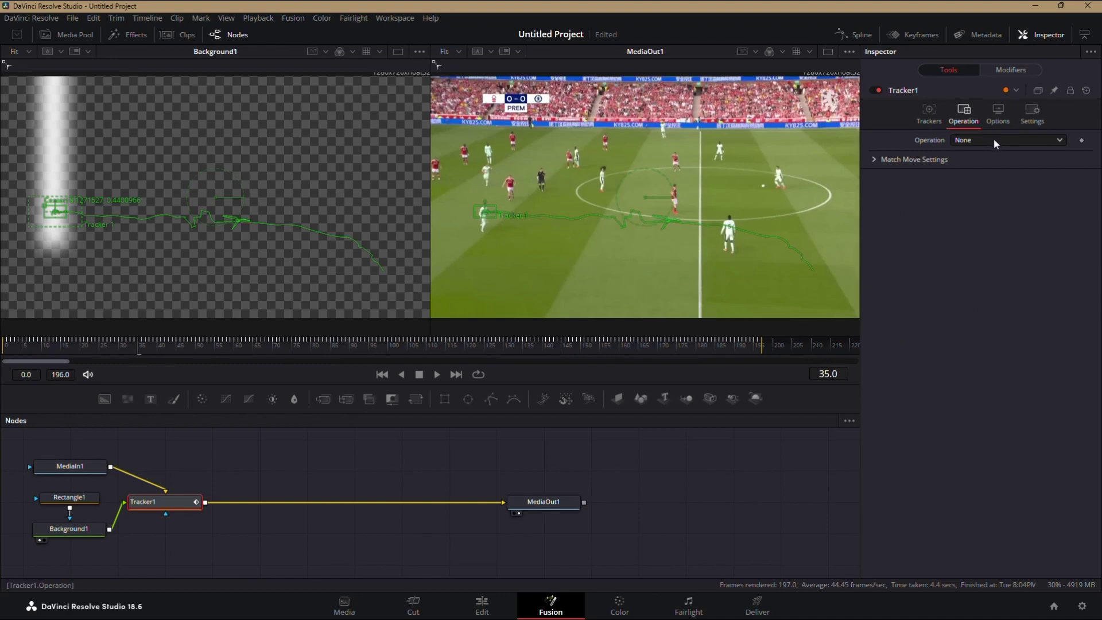
left_click(994, 139)
left_click(998, 168)
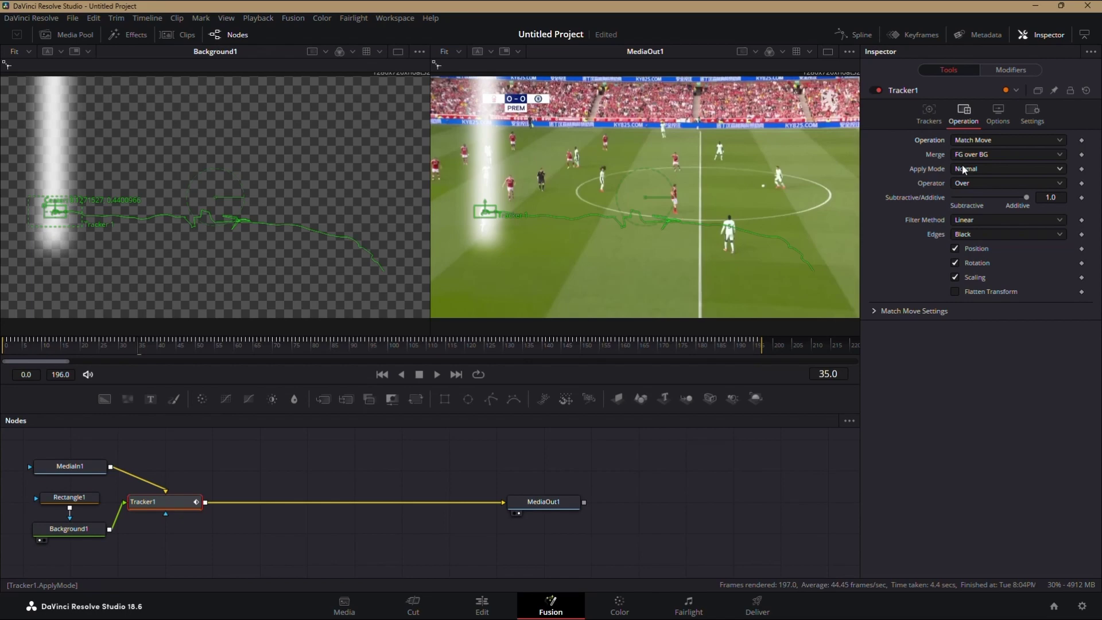
Step: Set the Tracker apply mode to Overlay with blend reduced to about 0.5
left_click(973, 171)
scroll(1005, 297, "down", 2)
left_click(990, 309)
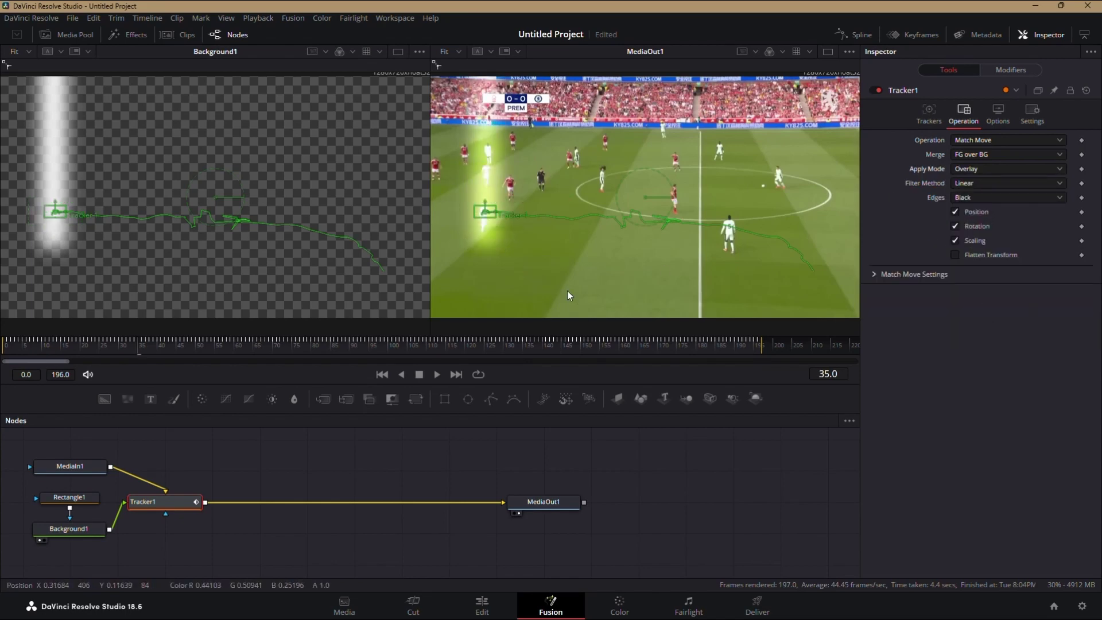
left_click(1032, 114)
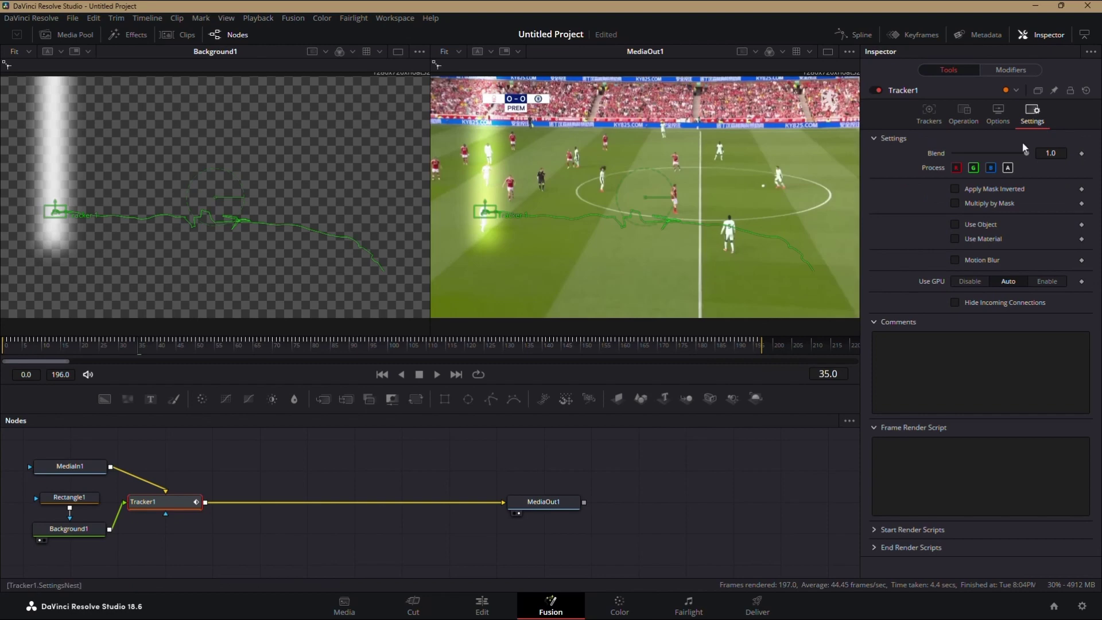
left_click_drag(1025, 154, 986, 148)
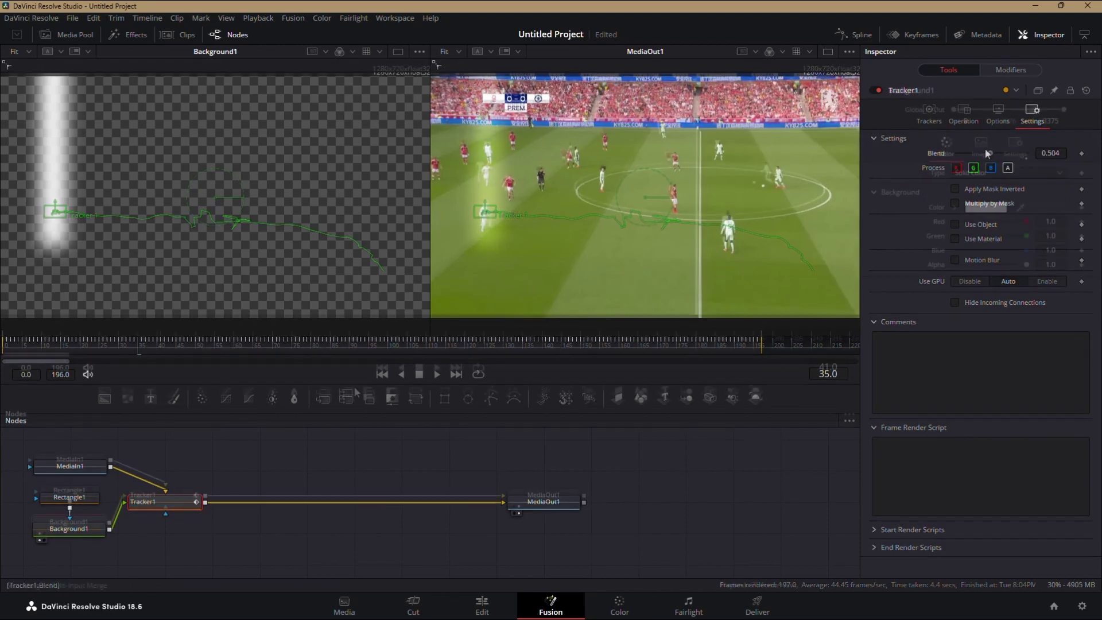
Step: Add a Transform node nudging the column slightly upward, then play the composite
left_click(414, 390)
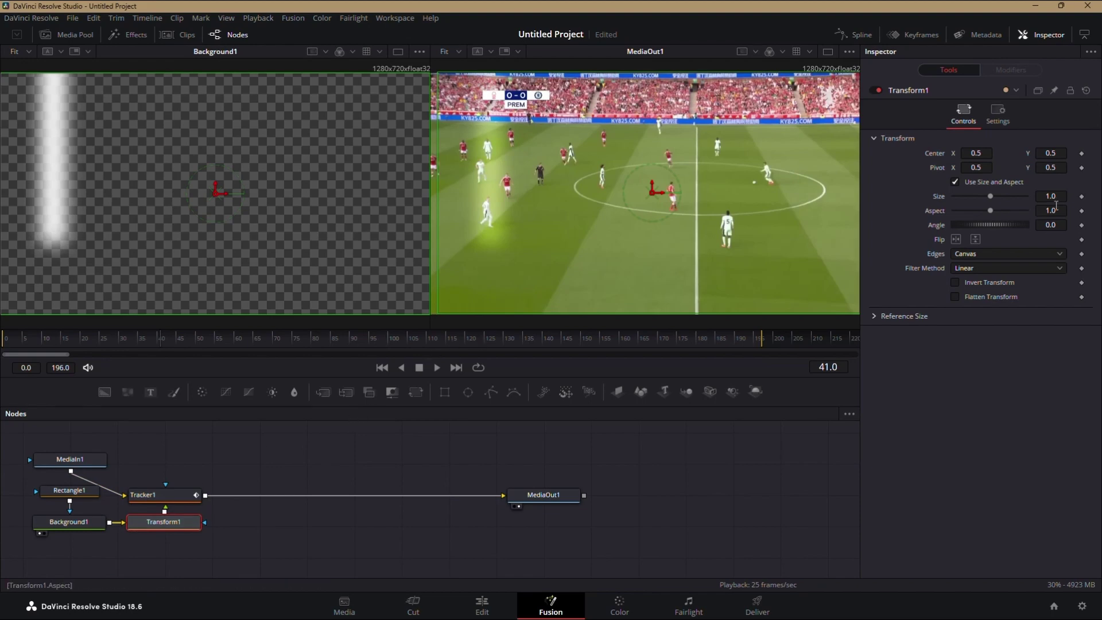
left_click_drag(1051, 153, 1057, 166)
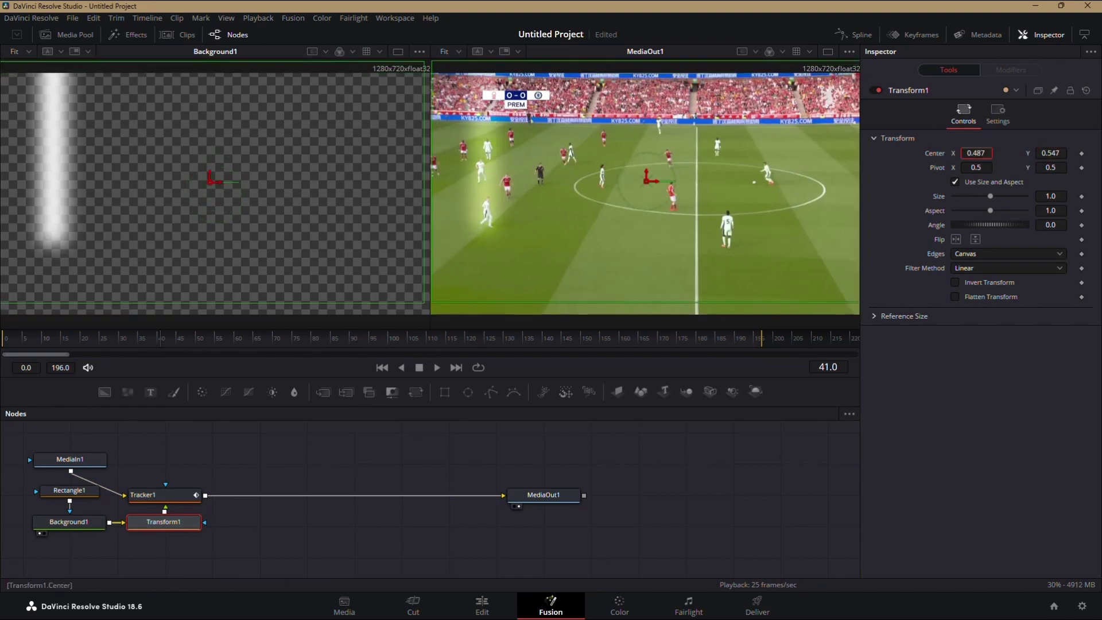
key("space")
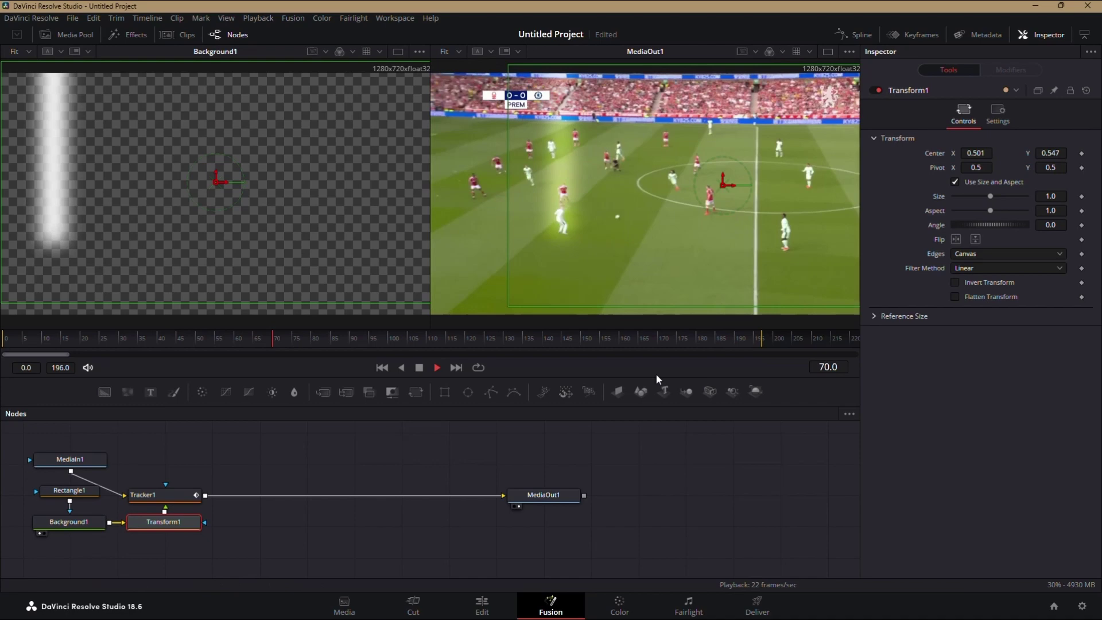
key("shift+4")
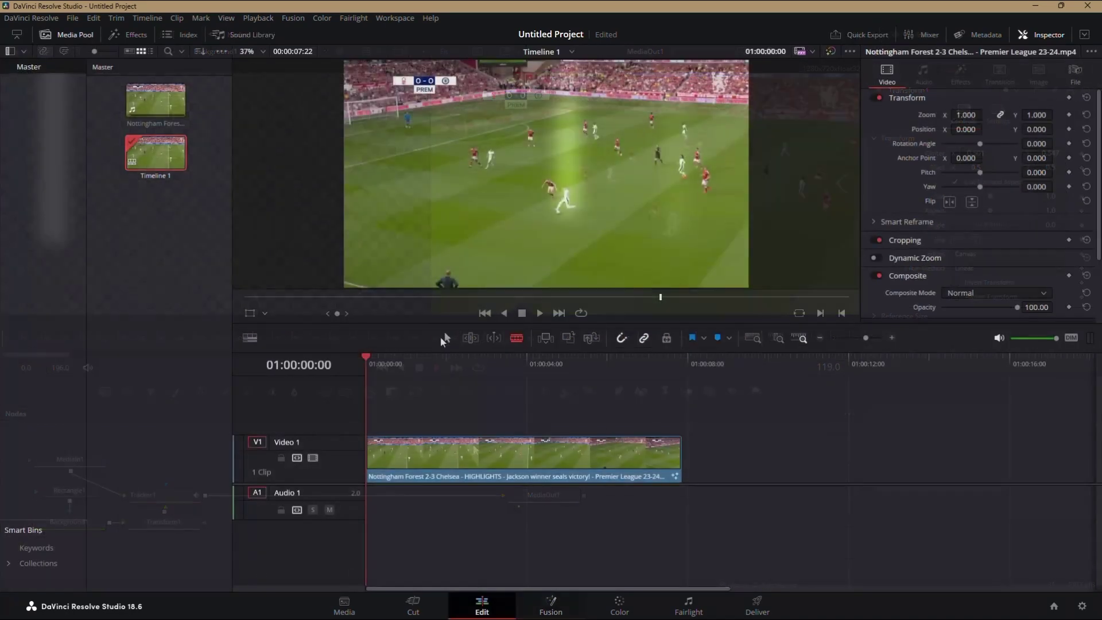
key("space")
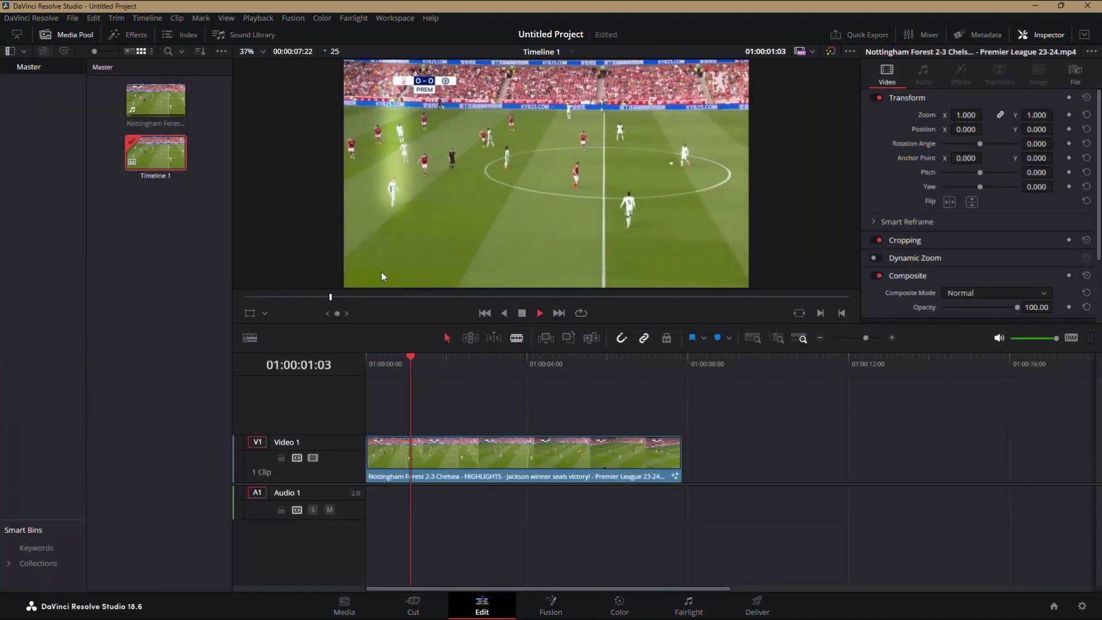
key("space")
key("space")
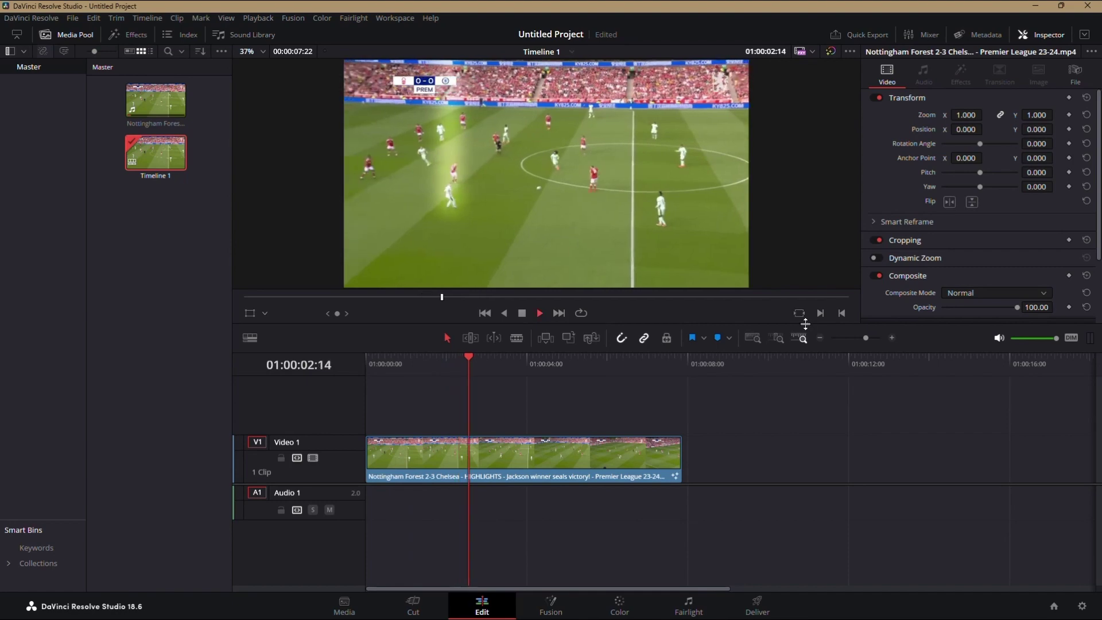